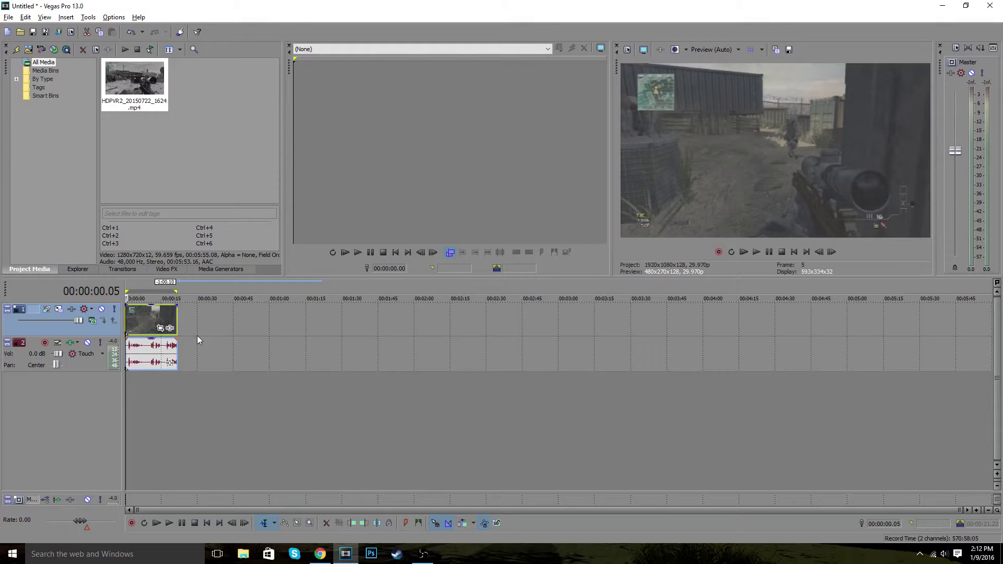
Set the gameplay clip's video event to Disable resample in its event properties
{"action": "right_click", "coordinate": [172, 320]}
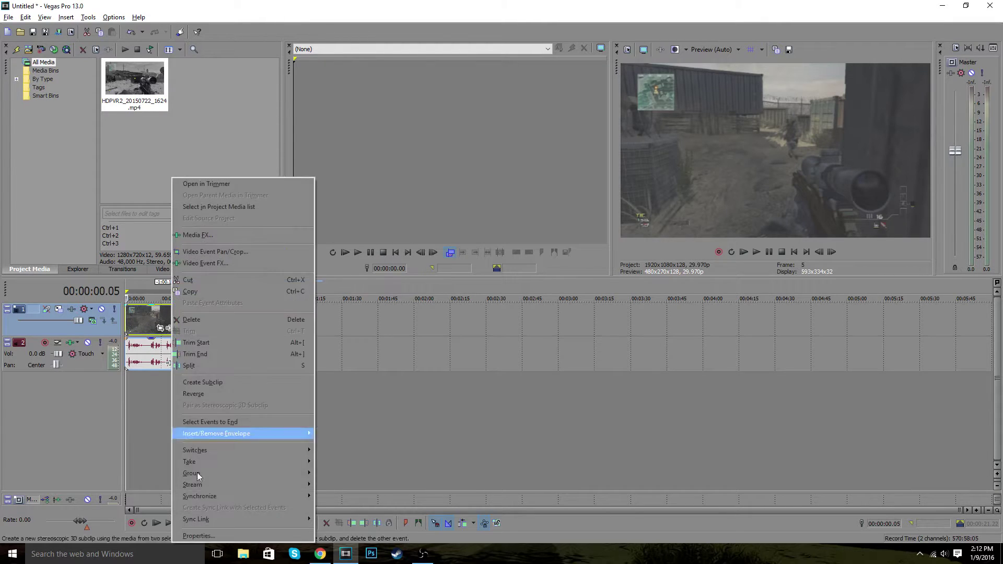
{"action": "left_click", "coordinate": [218, 534]}
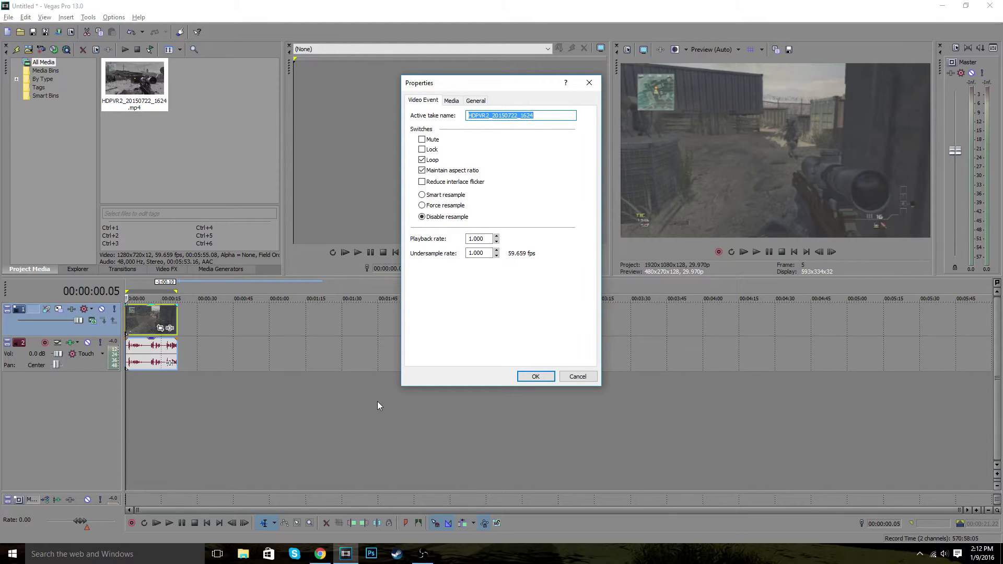
{"action": "left_click", "coordinate": [459, 196]}
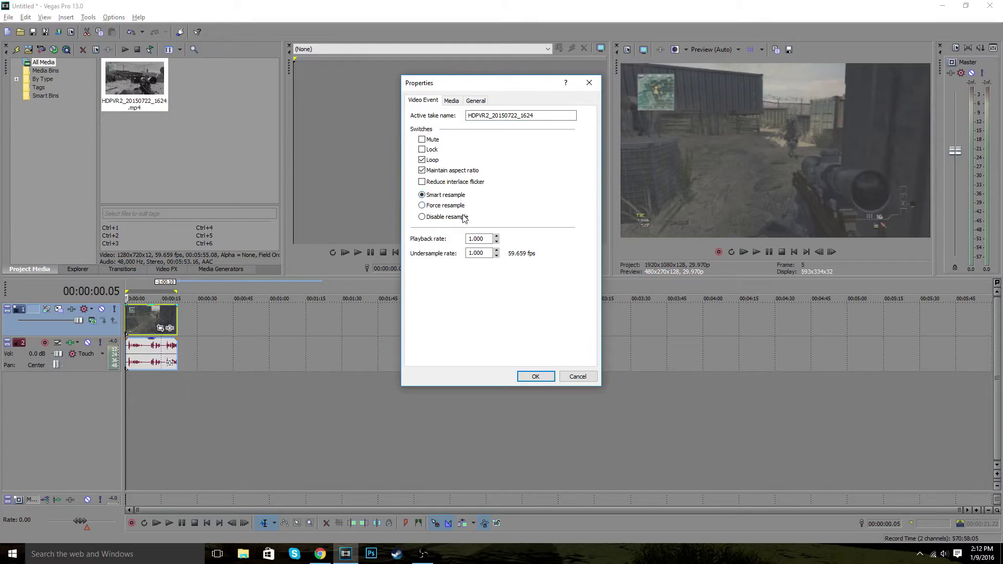
{"action": "left_click", "coordinate": [455, 218]}
{"action": "left_click", "coordinate": [550, 379]}
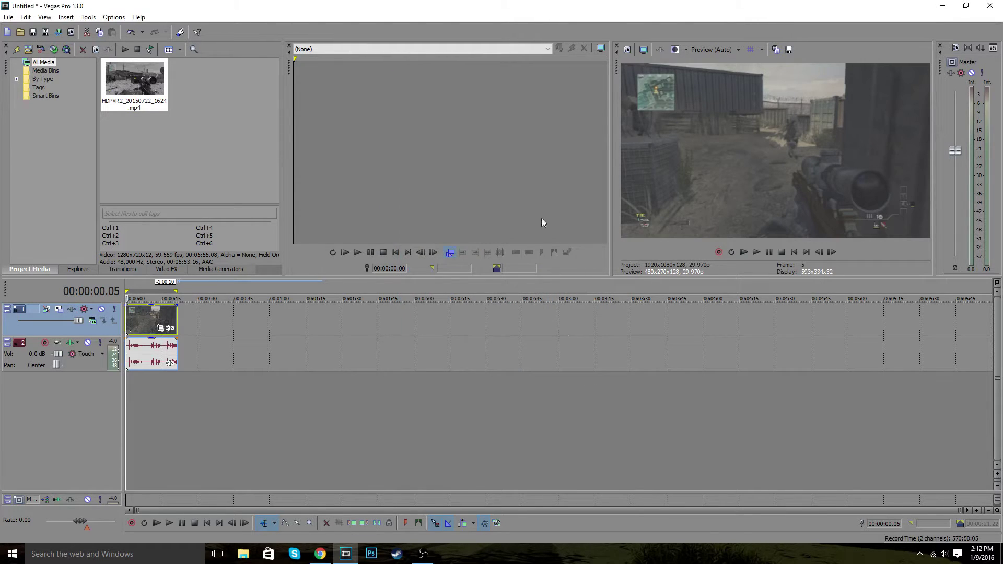
Apply the HD 1080-60i (29.970 fps) project template with field order set to progressive scan
{"action": "left_click", "coordinate": [628, 50]}
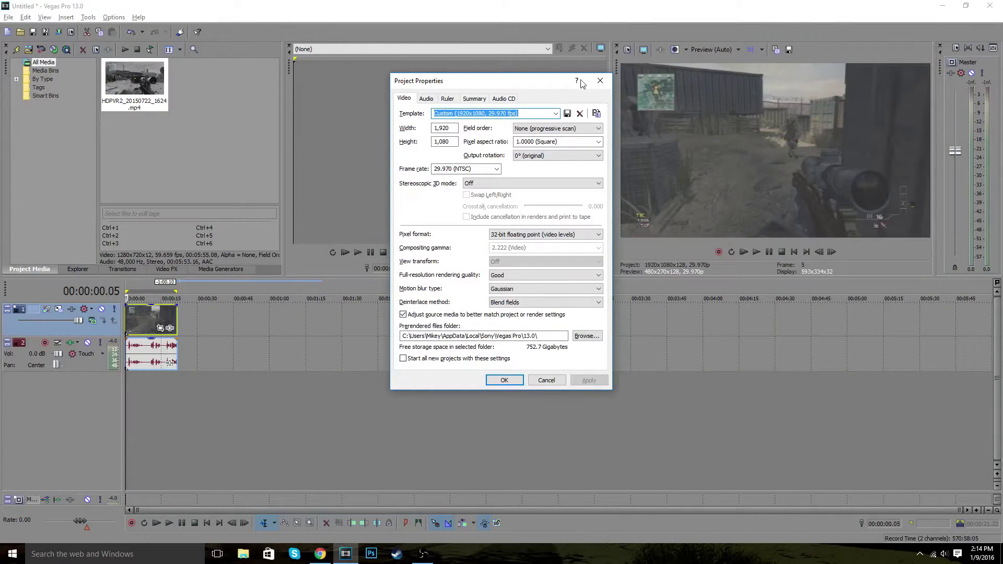
{"action": "left_click", "coordinate": [556, 113]}
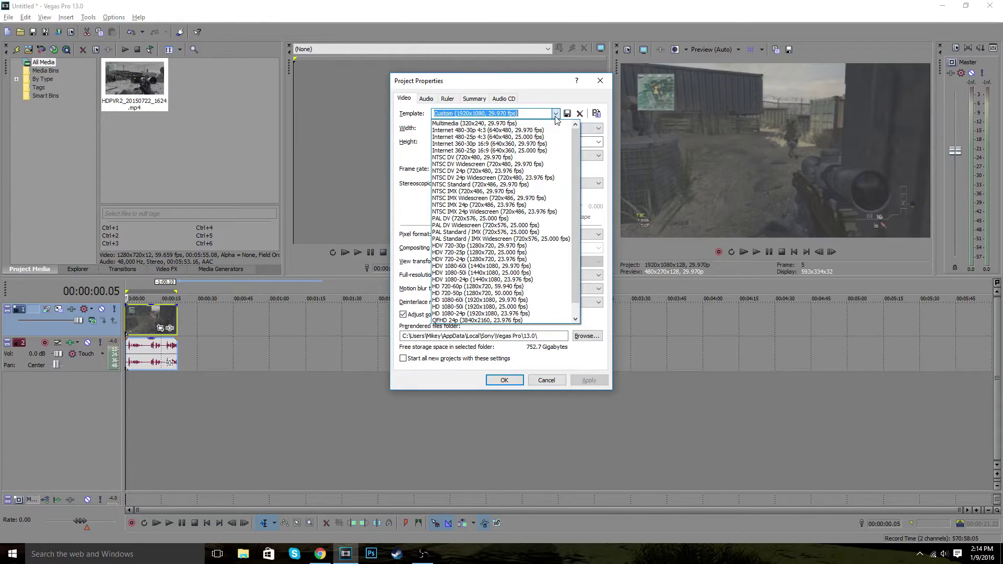
{"action": "left_click", "coordinate": [508, 300]}
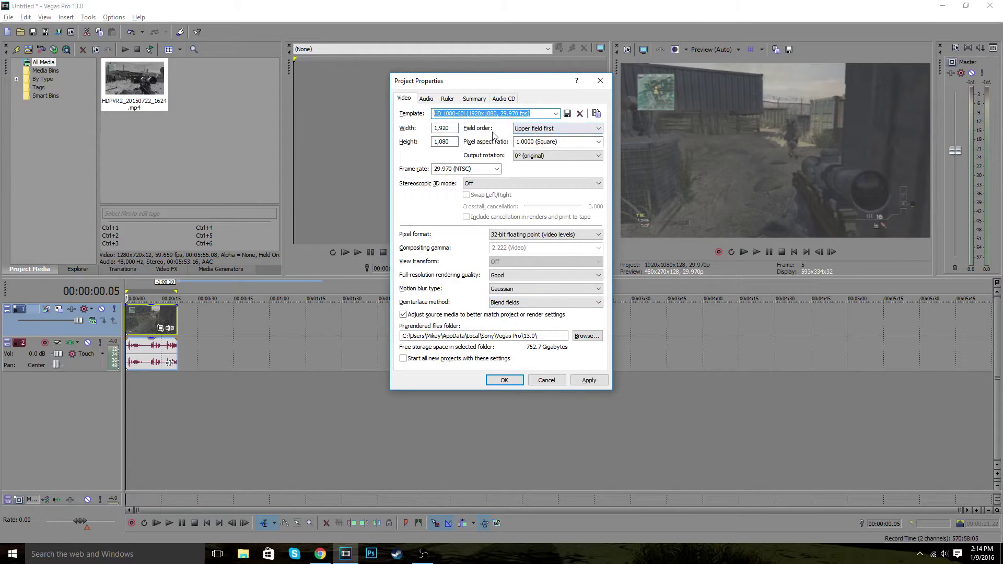
{"action": "left_click", "coordinate": [582, 130]}
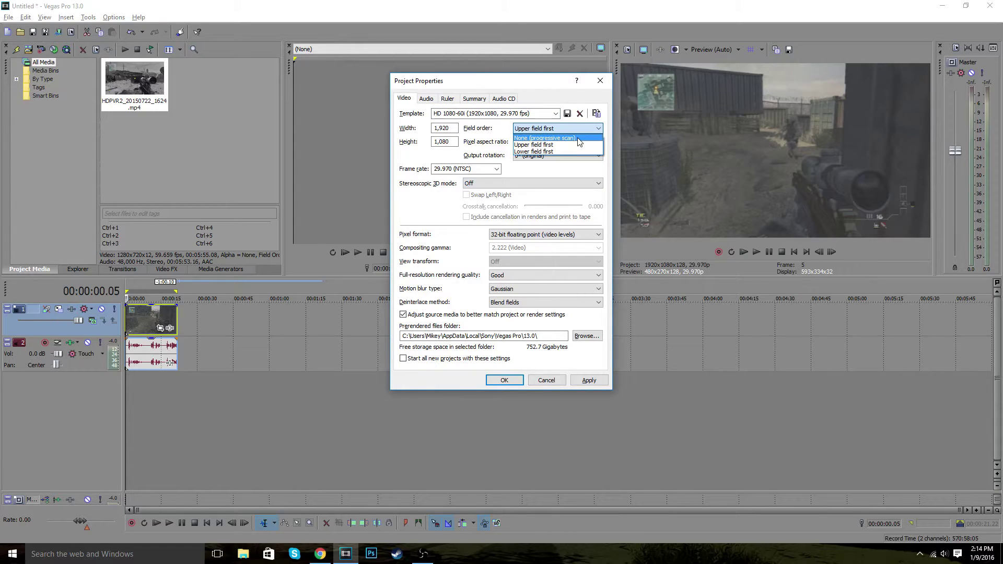
{"action": "left_click", "coordinate": [579, 138]}
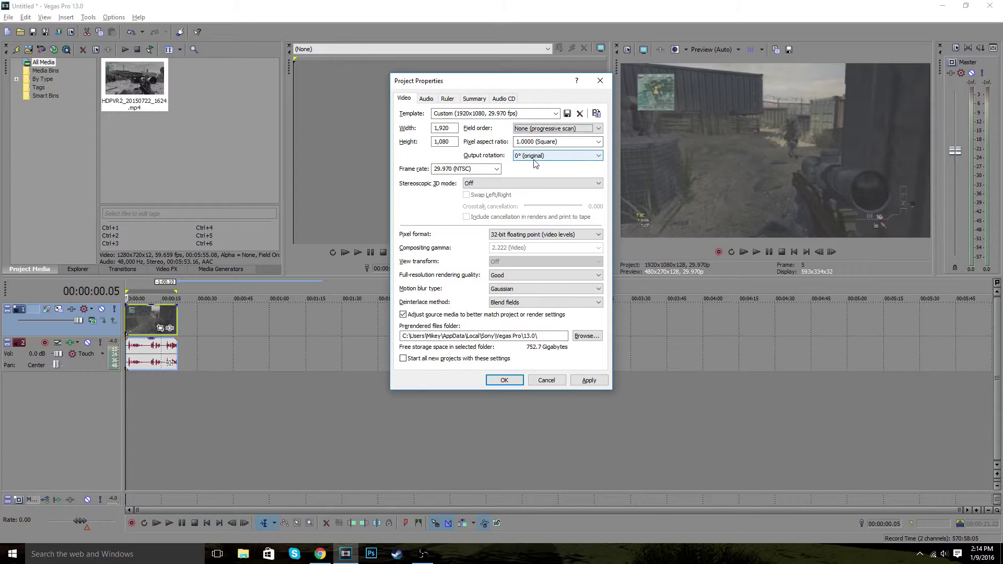
{"action": "left_click", "coordinate": [555, 130]}
{"action": "left_click", "coordinate": [555, 131]}
{"action": "left_click", "coordinate": [555, 131]}
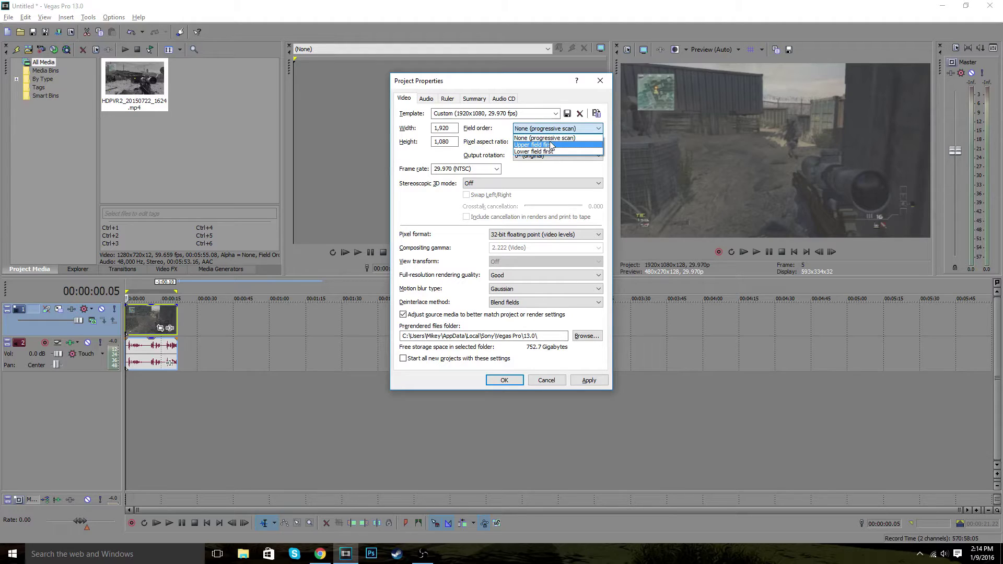
{"action": "left_click", "coordinate": [546, 138]}
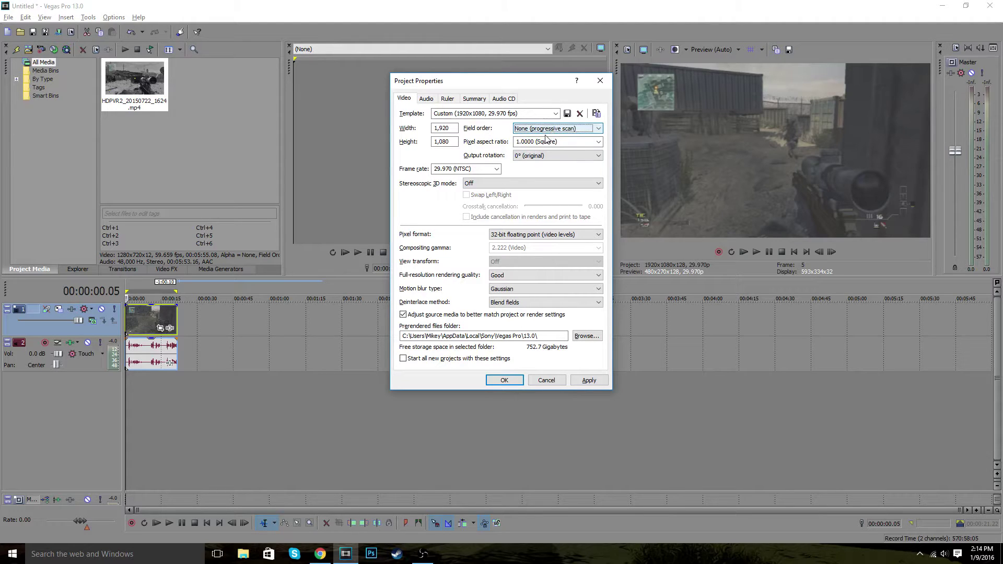
{"action": "left_click", "coordinate": [498, 168]}
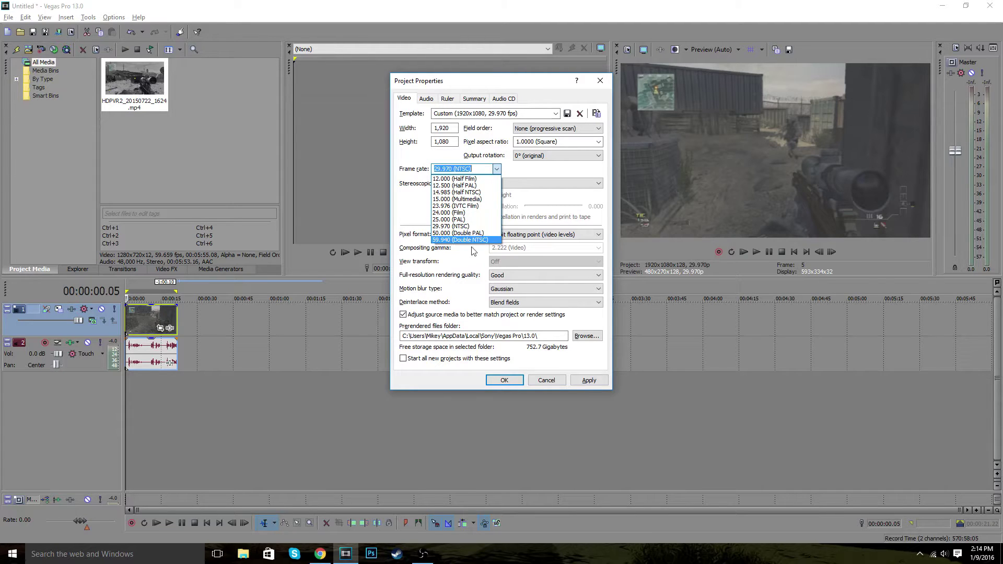
Keep 29.970 fps and set the pixel format to 32-bit floating point (video levels)
{"action": "left_click", "coordinate": [497, 173]}
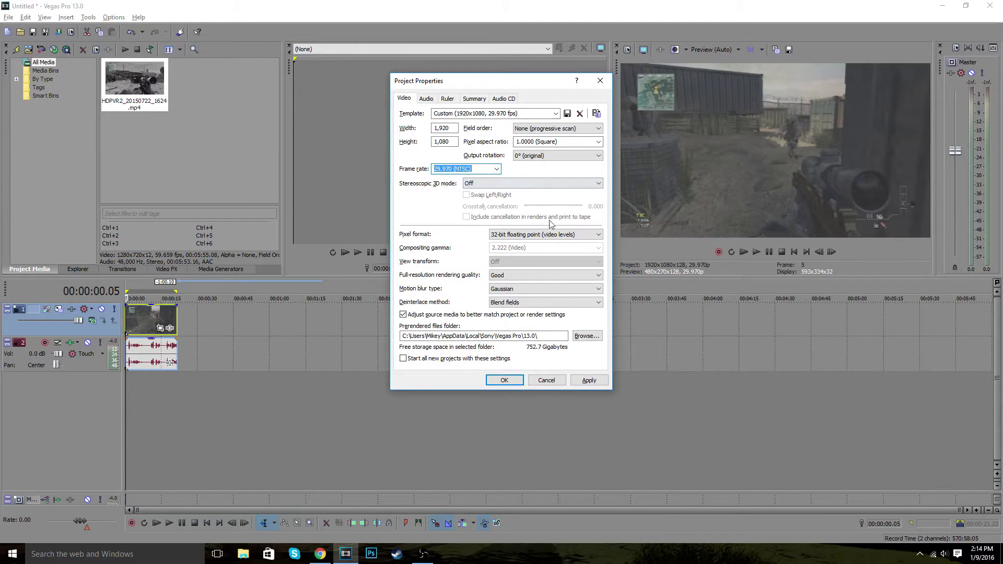
{"action": "left_click", "coordinate": [537, 235]}
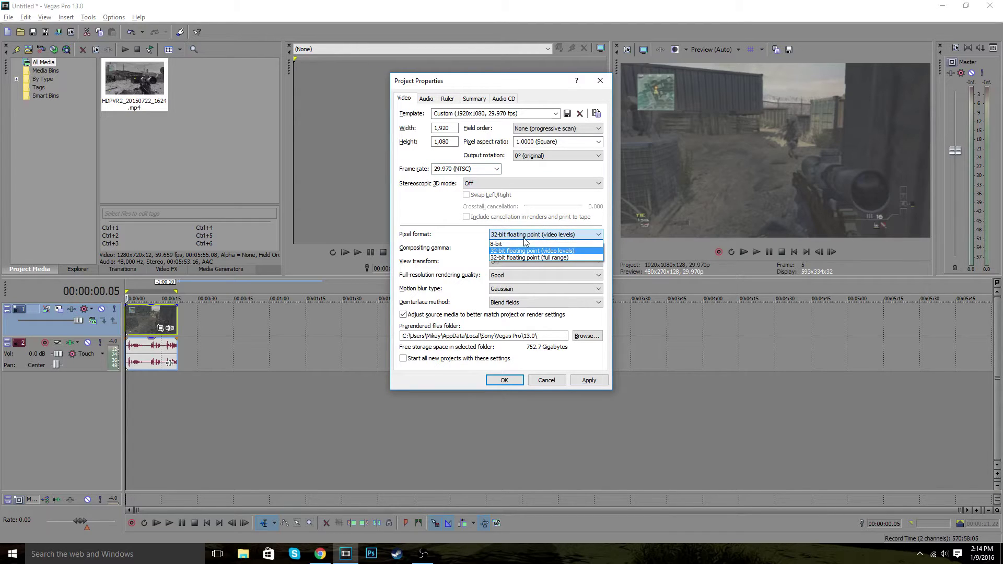
{"action": "left_click", "coordinate": [527, 244]}
{"action": "left_click", "coordinate": [547, 237]}
{"action": "left_click", "coordinate": [538, 251]}
Set rendering quality to Best and apply these settings to all new projects
{"action": "left_click", "coordinate": [543, 276]}
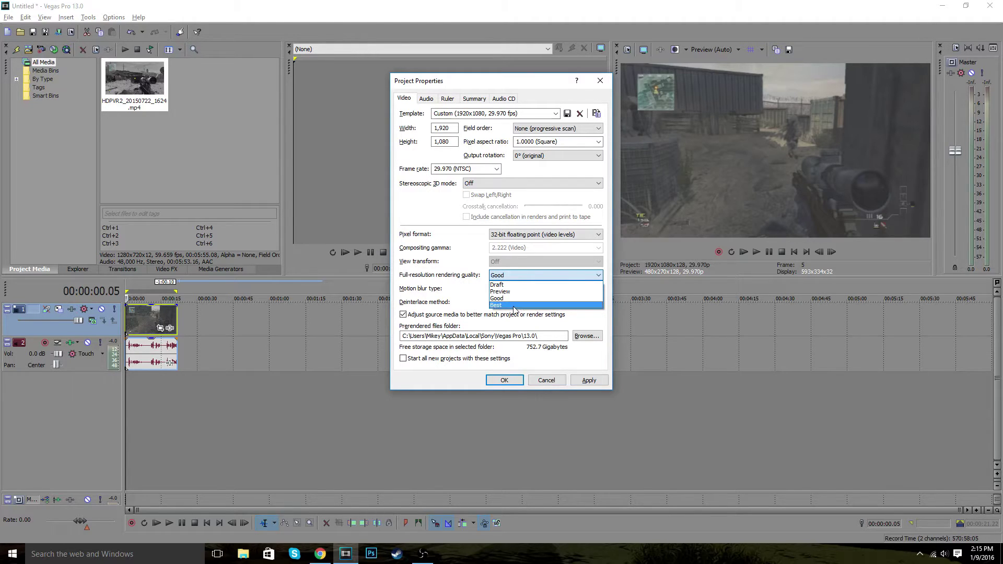
{"action": "left_click", "coordinate": [513, 306]}
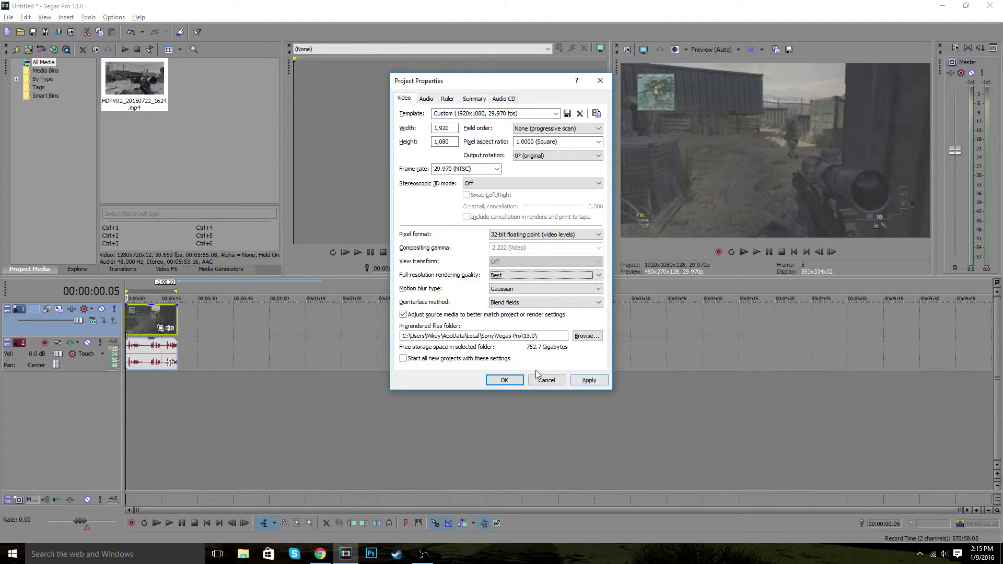
{"action": "left_click", "coordinate": [487, 363]}
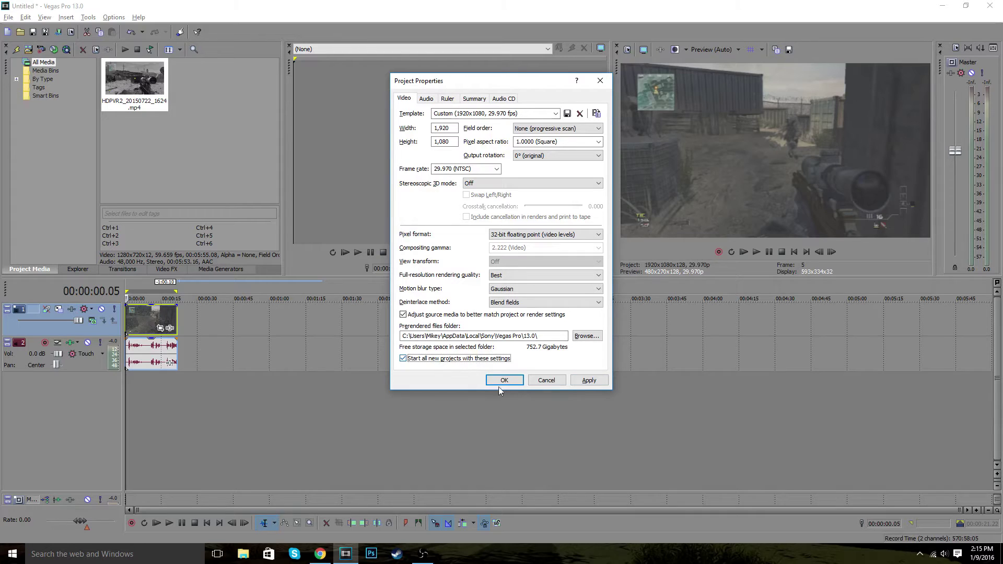
{"action": "left_click", "coordinate": [591, 380]}
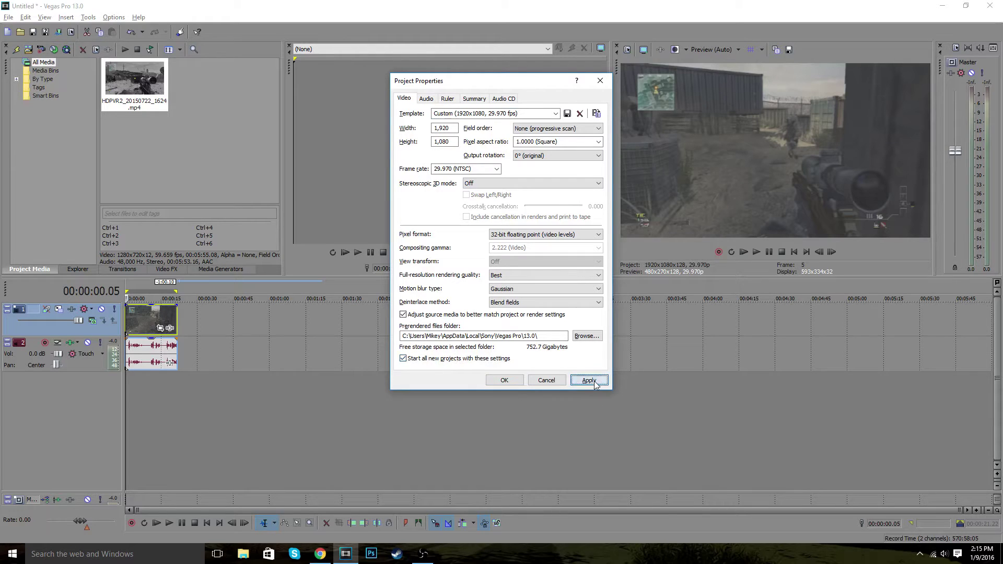
{"action": "left_click", "coordinate": [425, 99]}
Set the project audio sample rate to 96,000 Hz
{"action": "left_click", "coordinate": [598, 142]}
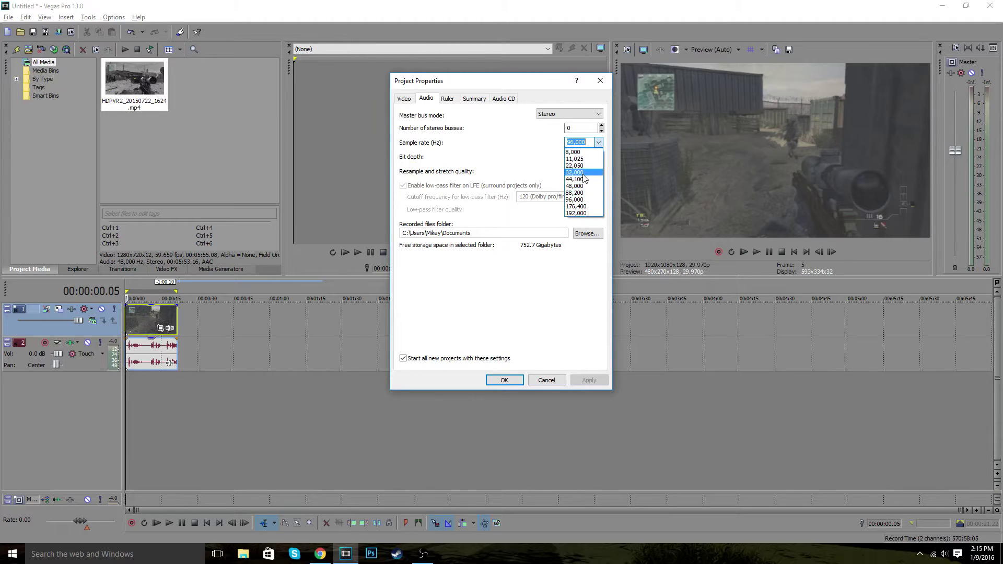
{"action": "left_click", "coordinate": [593, 201]}
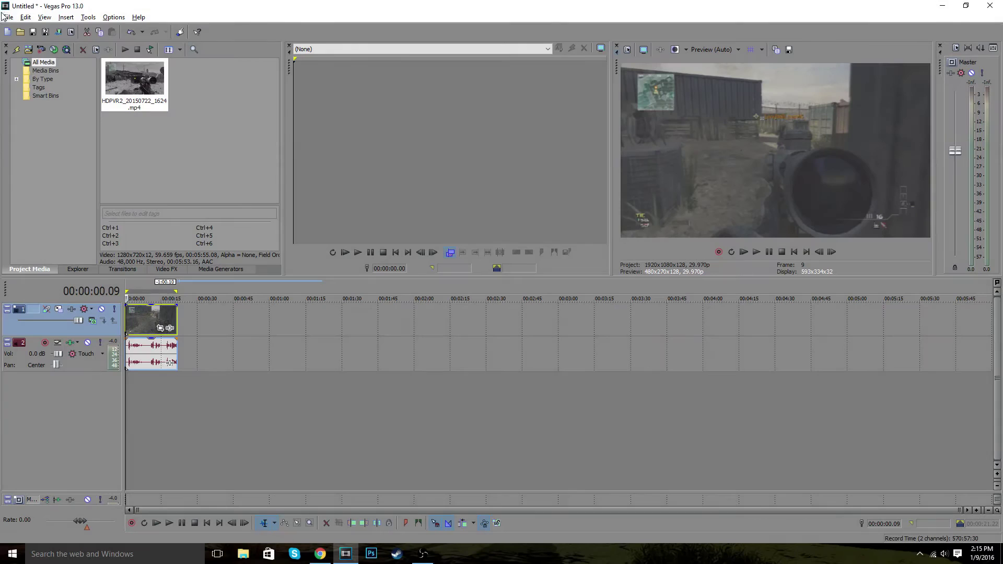
{"action": "left_click", "coordinate": [8, 17]}
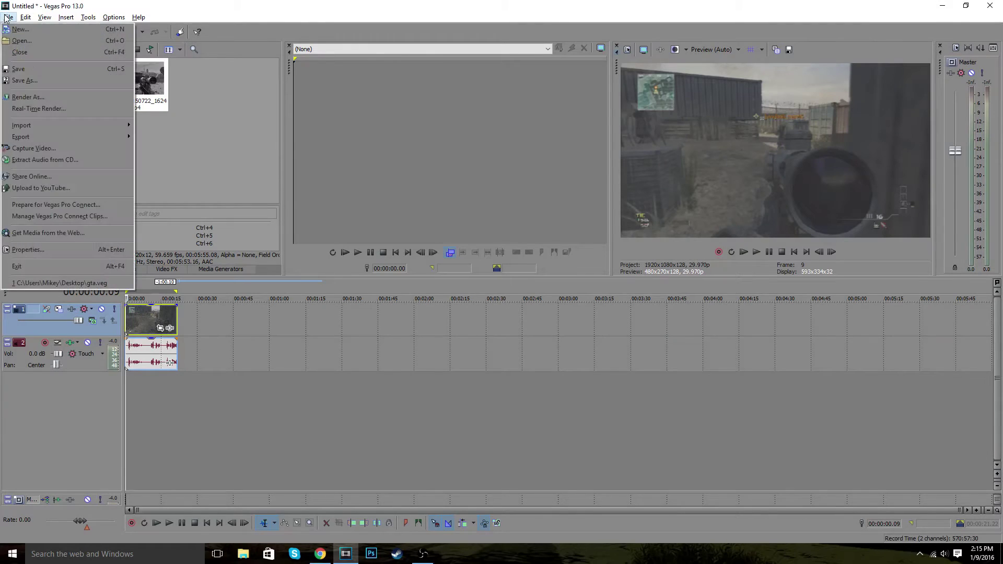
In Render As, select the MainConcept AVC/AAC Internet HD 1080p template
{"action": "left_click", "coordinate": [35, 97]}
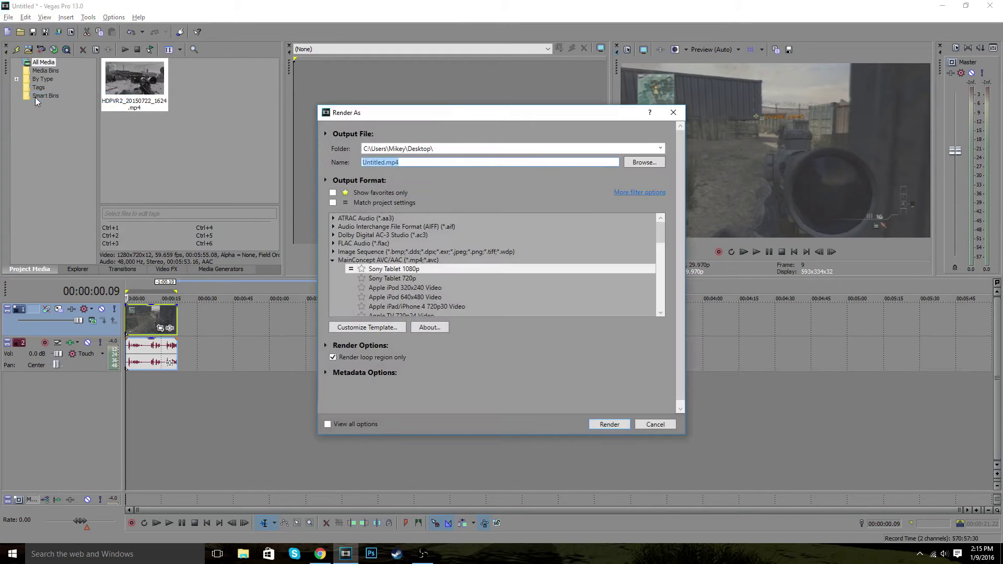
{"action": "left_click", "coordinate": [333, 260]}
{"action": "scroll", "coordinate": [556, 247], "scroll_direction": "down", "scroll_amount": 2}
{"action": "scroll", "coordinate": [556, 247], "scroll_direction": "up", "scroll_amount": 2}
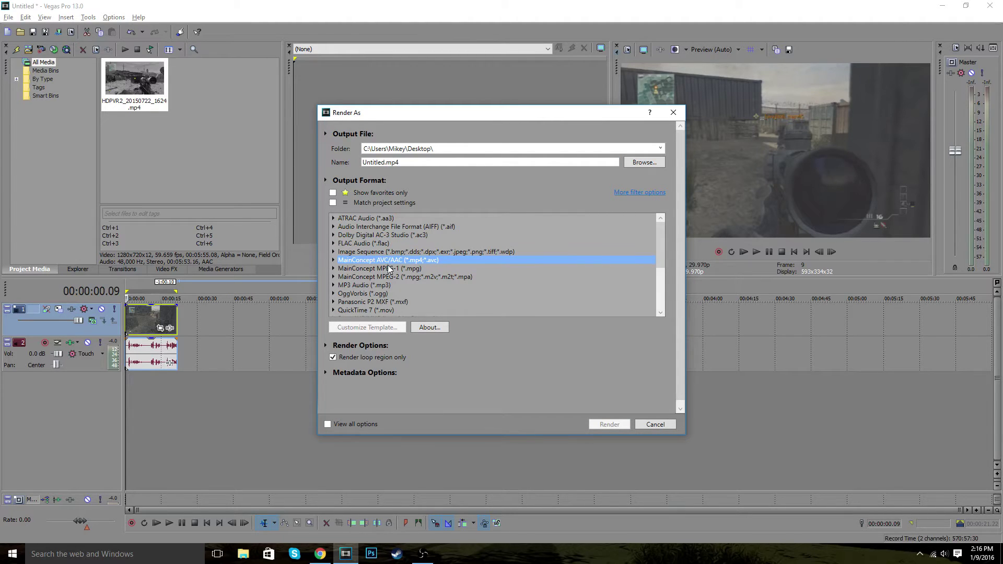
{"action": "left_click", "coordinate": [334, 259]}
{"action": "left_click", "coordinate": [335, 261]}
{"action": "double_click", "coordinate": [358, 262]}
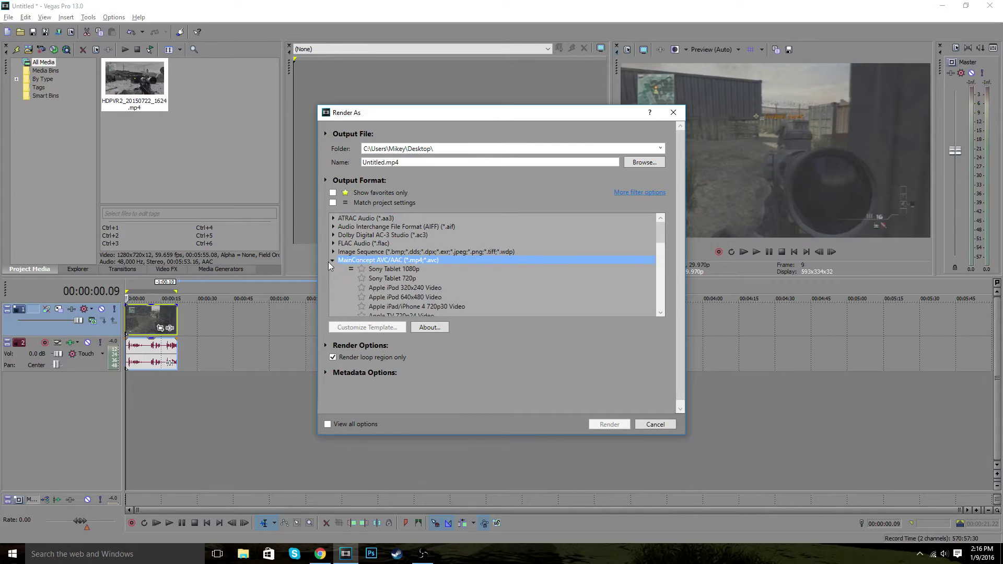
{"action": "left_click", "coordinate": [333, 260]}
{"action": "left_click", "coordinate": [333, 260]}
{"action": "scroll", "coordinate": [477, 290], "scroll_direction": "down", "scroll_amount": 1}
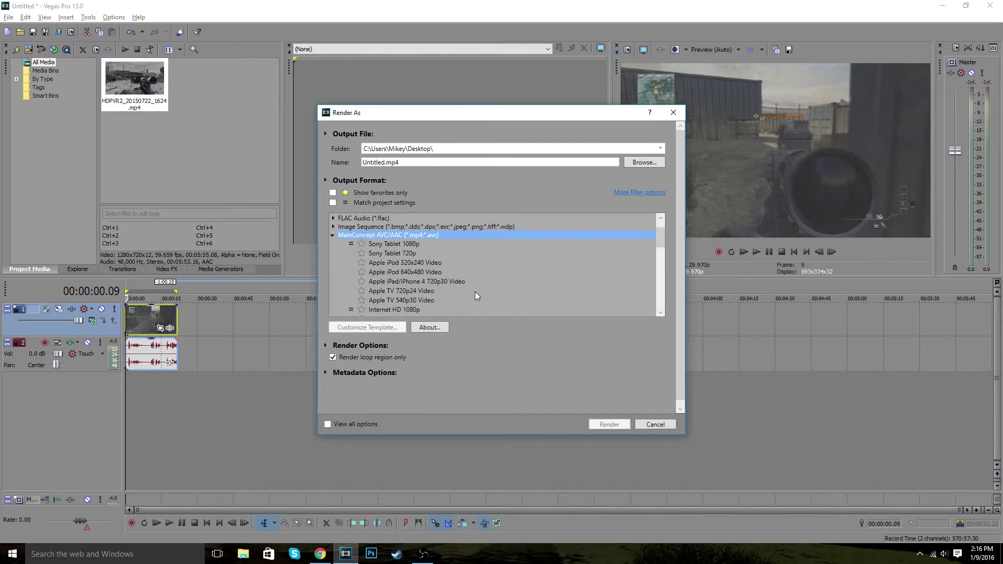
{"action": "scroll", "coordinate": [449, 290], "scroll_direction": "down", "scroll_amount": 1}
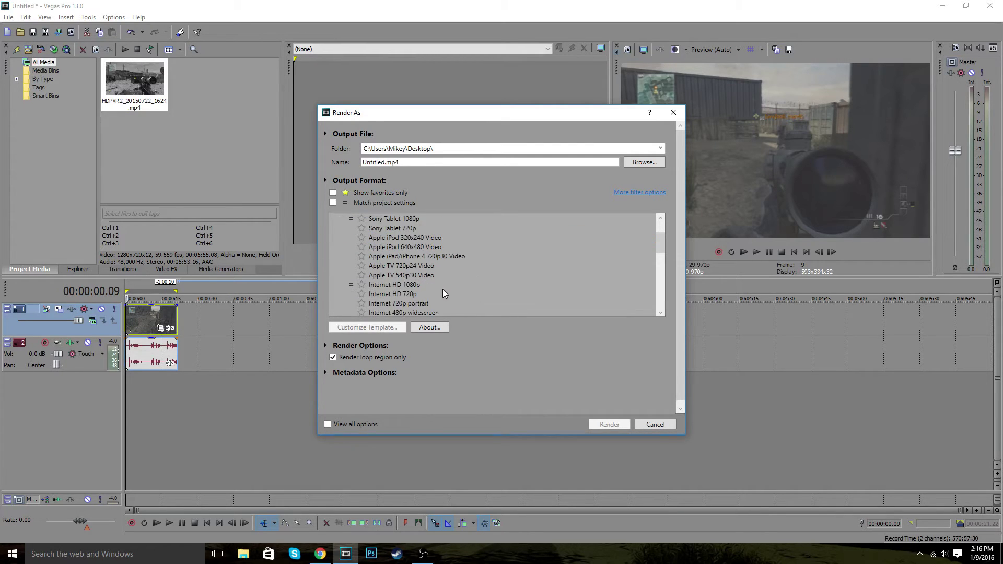
{"action": "left_click", "coordinate": [400, 285]}
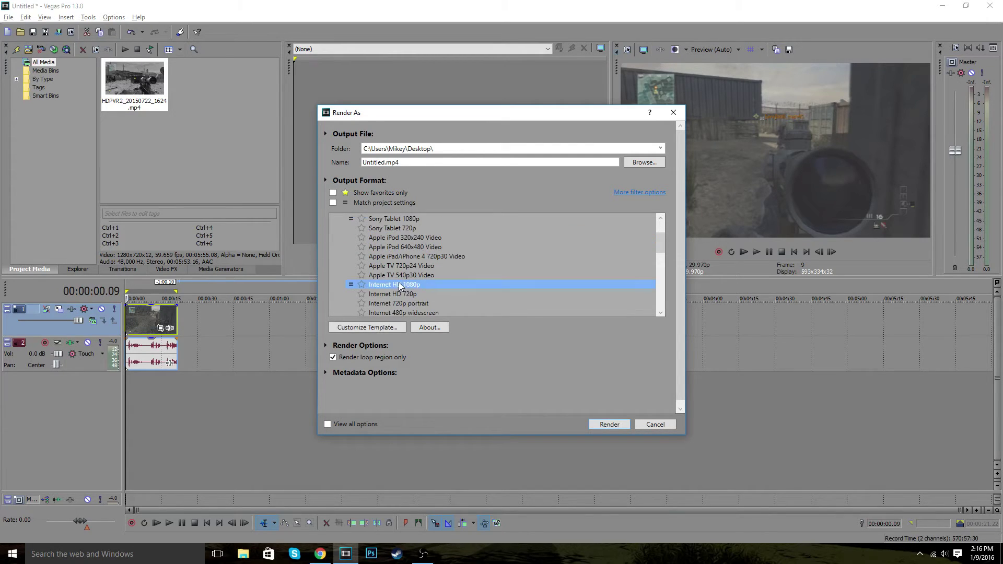
In the template's custom settings, keep HD 1080 frame size, Main profile and progressive scan
{"action": "left_click", "coordinate": [384, 328]}
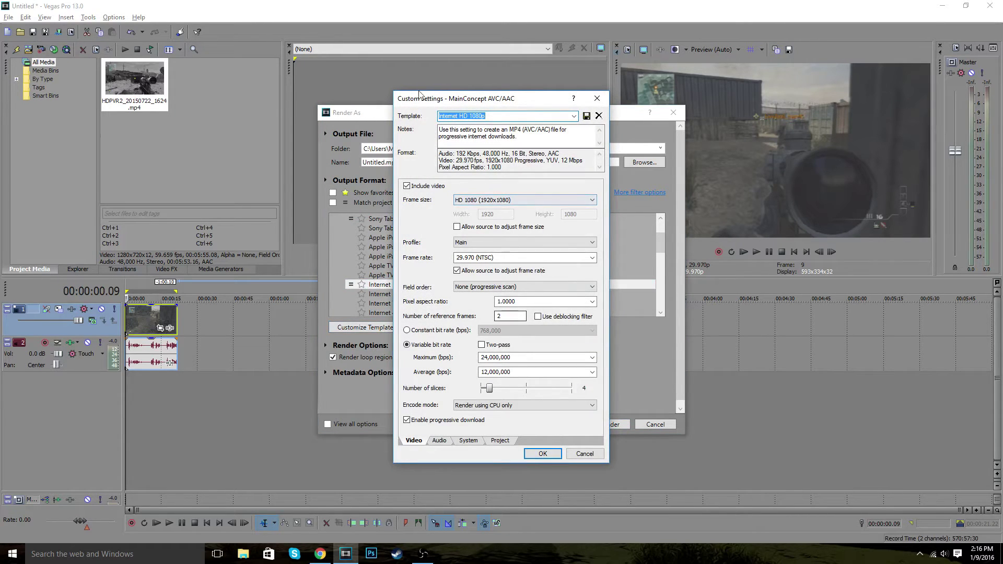
{"action": "left_click", "coordinate": [539, 200]}
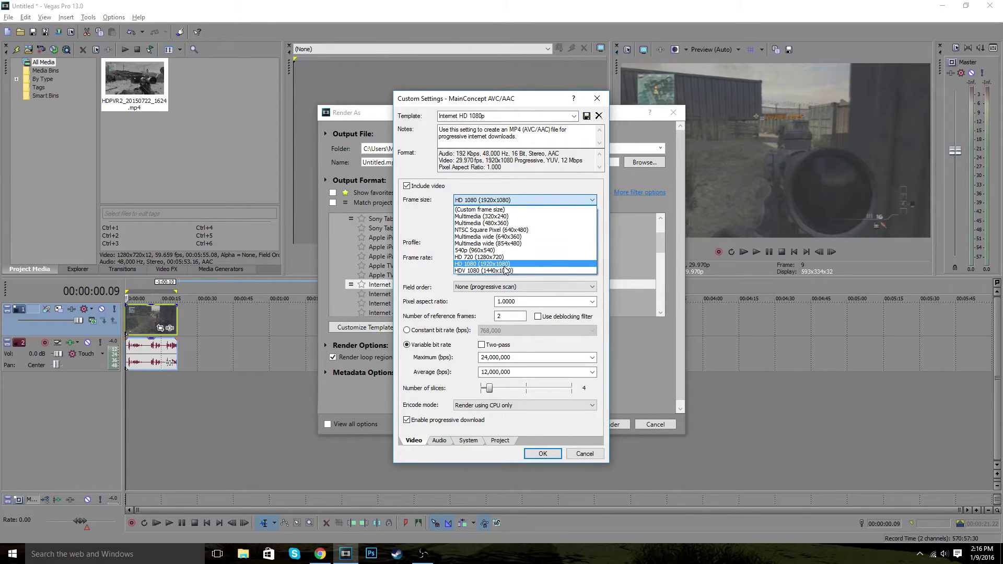
{"action": "left_click", "coordinate": [537, 199]}
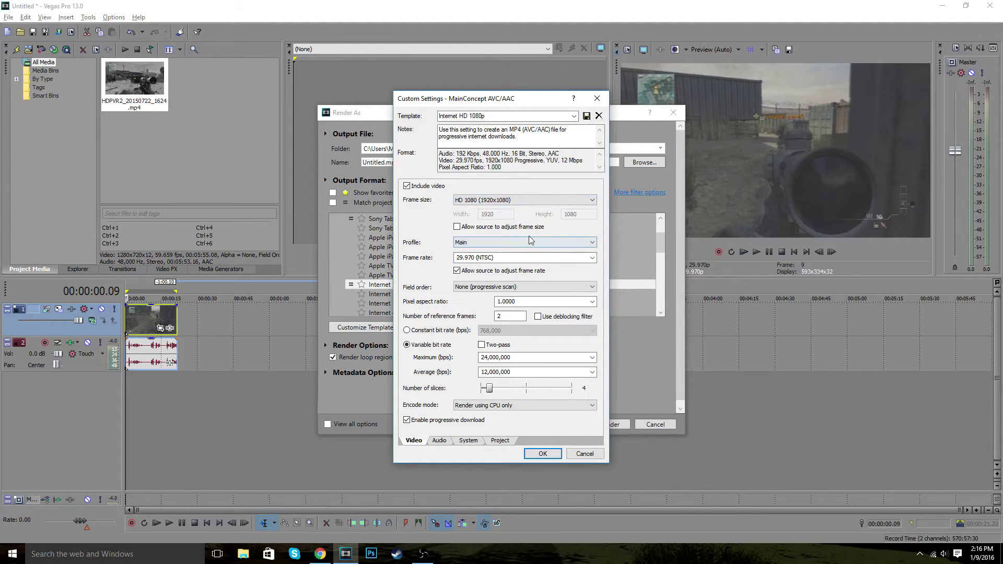
{"action": "left_click", "coordinate": [499, 243]}
{"action": "left_click", "coordinate": [477, 245]}
{"action": "left_click", "coordinate": [473, 288]}
{"action": "left_click", "coordinate": [474, 294]}
Set maximum bitrate to 14,000,000 bps and average bitrate to 10,000,000 bps
{"action": "left_click", "coordinate": [592, 358]}
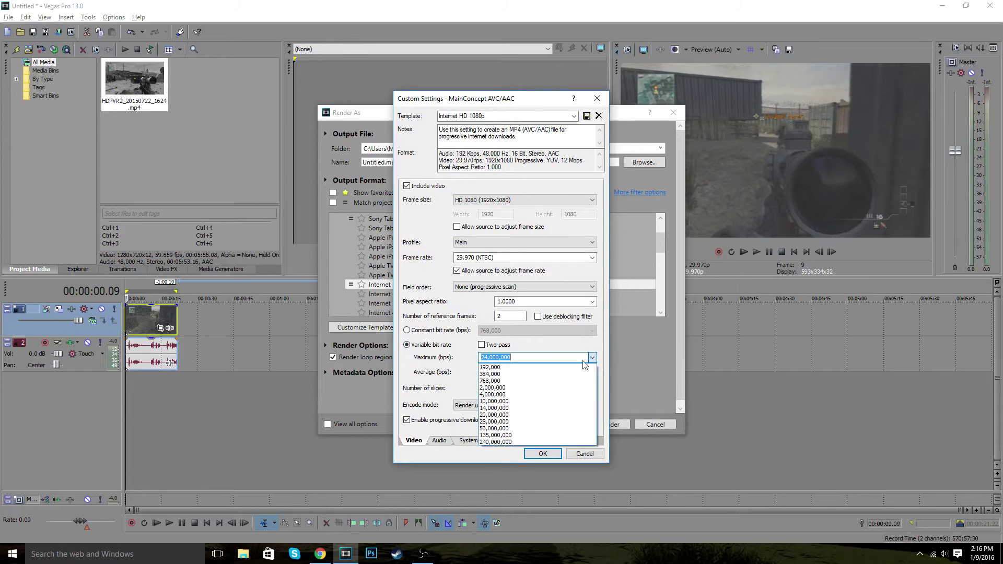
{"action": "left_click", "coordinate": [505, 410]}
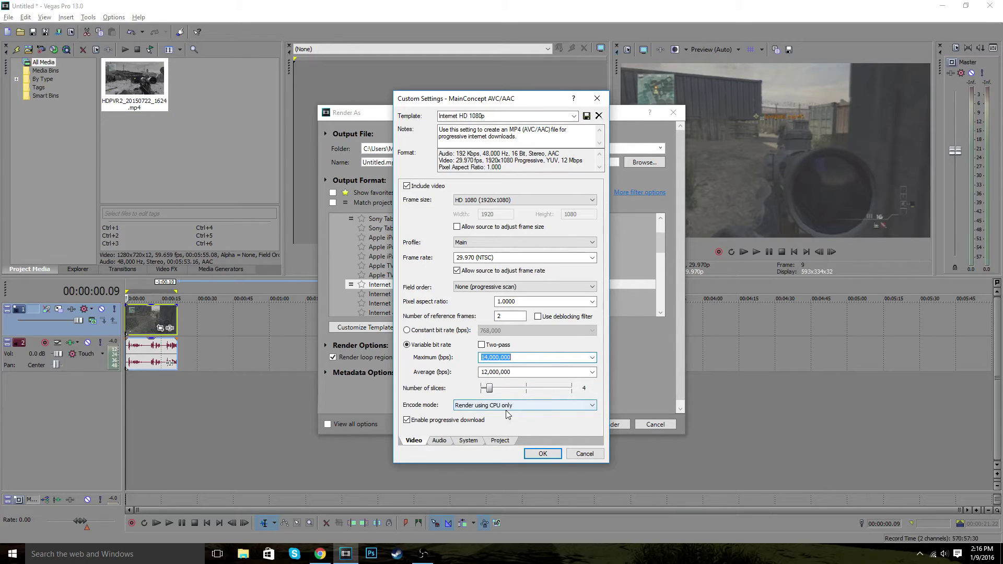
{"action": "left_click", "coordinate": [593, 372]}
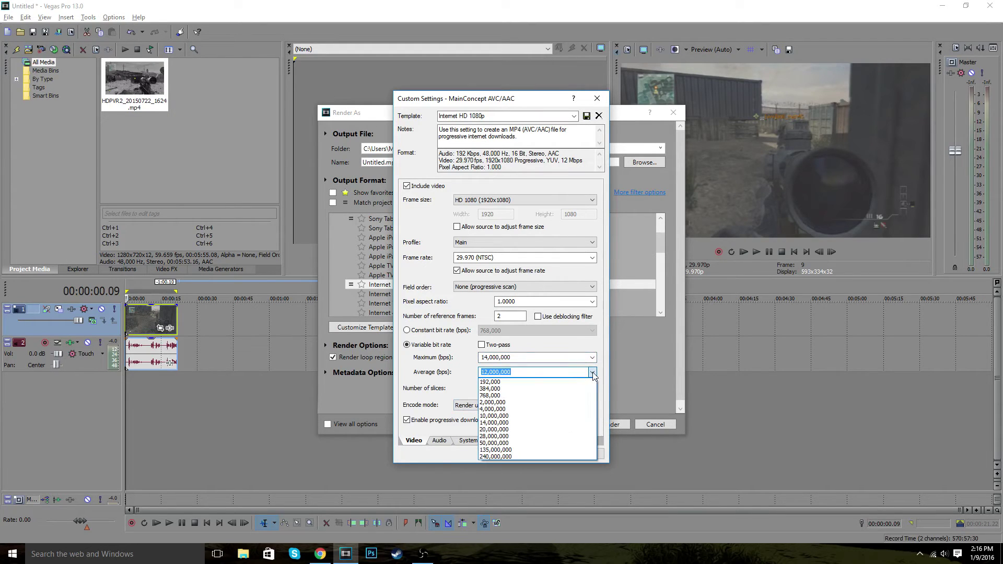
{"action": "left_click", "coordinate": [539, 417]}
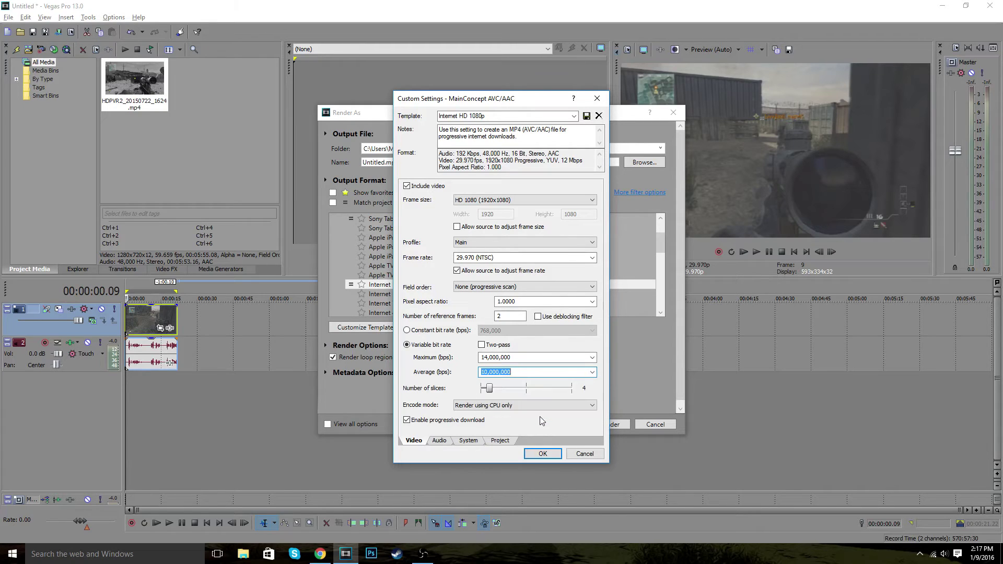
Set the encode mode to 'Render using CUDA if available'
{"action": "left_click", "coordinate": [552, 407]}
{"action": "left_click", "coordinate": [551, 410]}
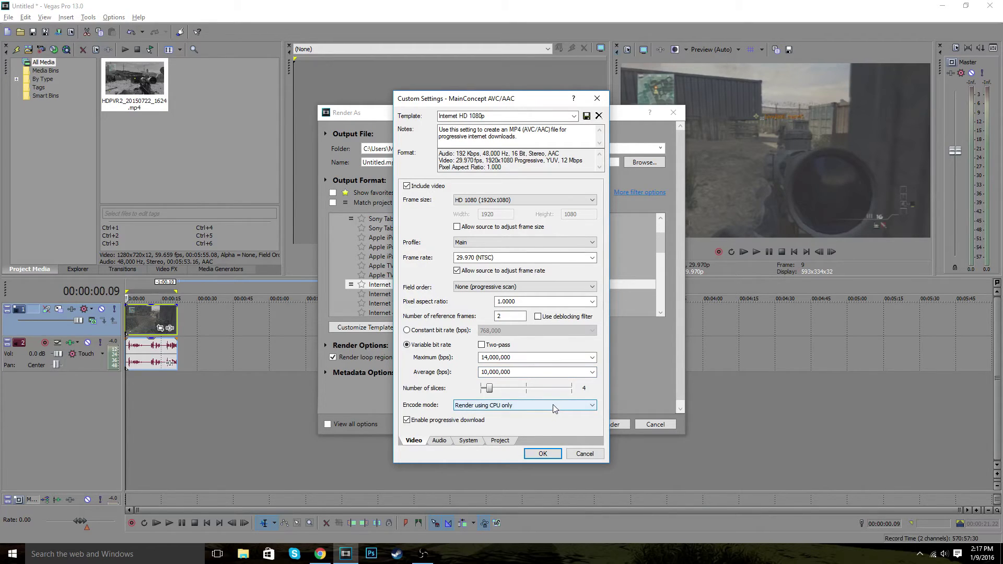
{"action": "left_click", "coordinate": [553, 407]}
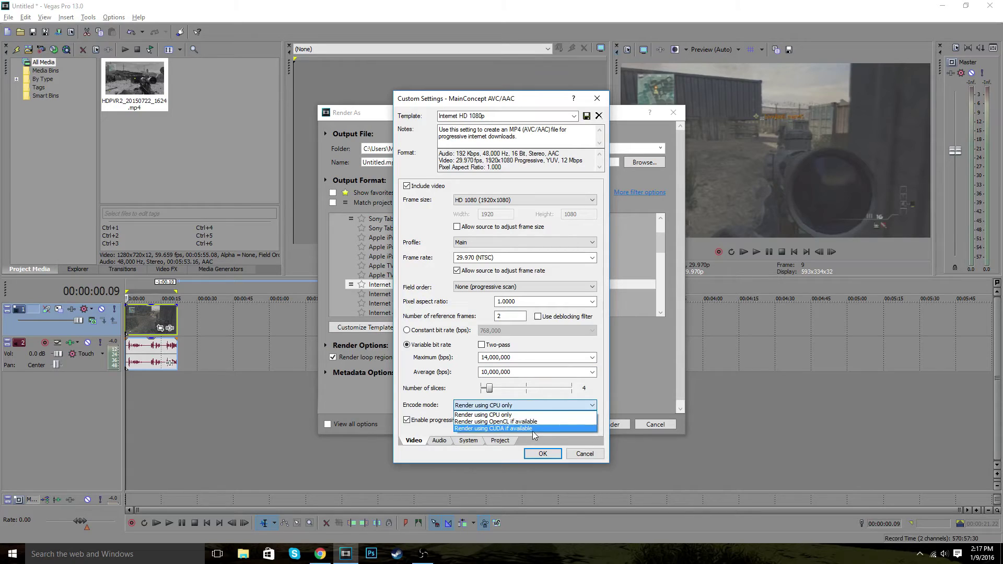
{"action": "left_click", "coordinate": [533, 429]}
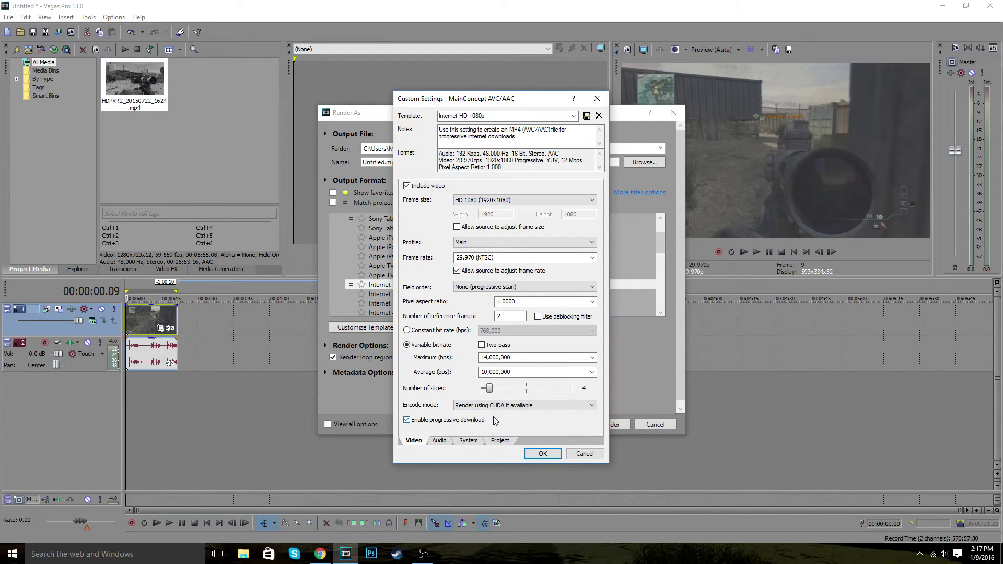
Run Check GPU on the System tab to confirm CUDA availability, keeping CUDA encoding
{"action": "left_click", "coordinate": [469, 441]}
{"action": "left_click", "coordinate": [424, 219]}
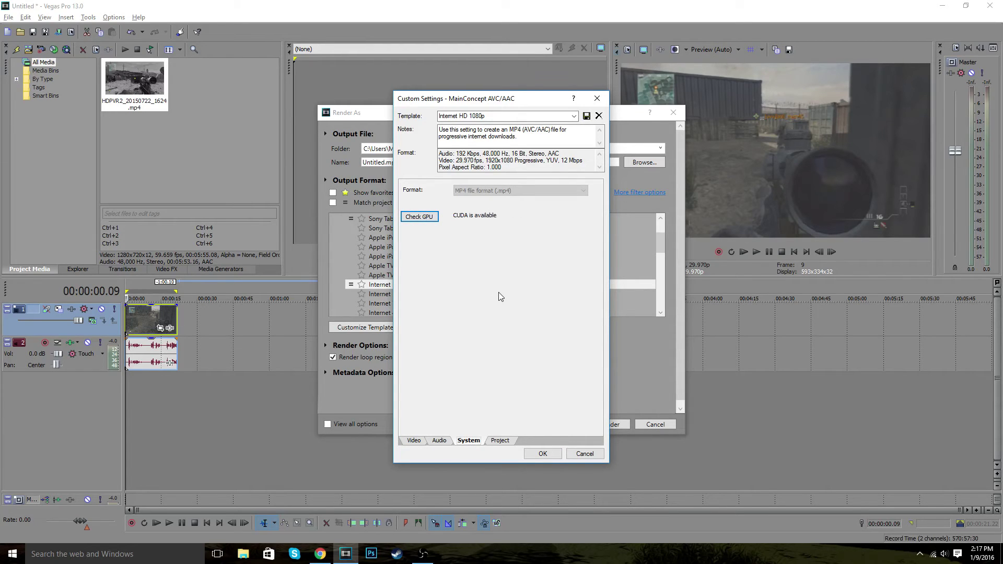
{"action": "left_click", "coordinate": [415, 440]}
{"action": "left_click", "coordinate": [510, 405]}
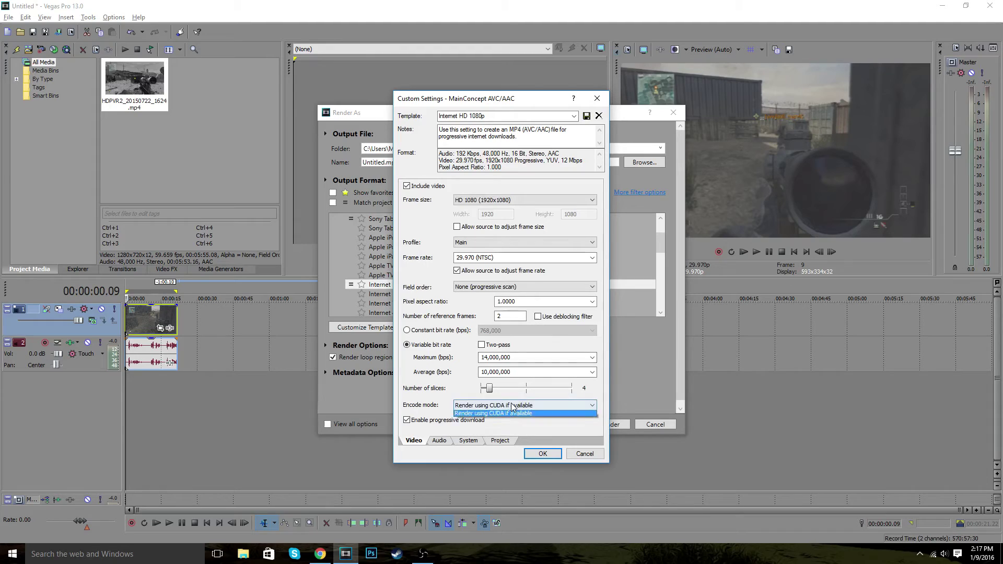
{"action": "left_click", "coordinate": [509, 428]}
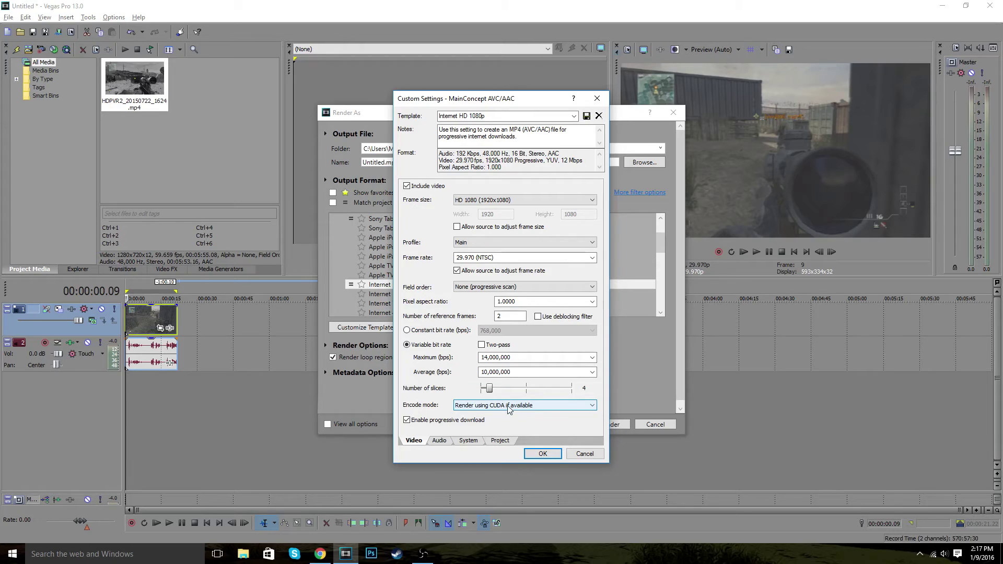
{"action": "left_click", "coordinate": [448, 441]}
Set the template's audio to 96,000 Hz sample rate with a 192,000 bps bit rate
{"action": "left_click", "coordinate": [529, 202]}
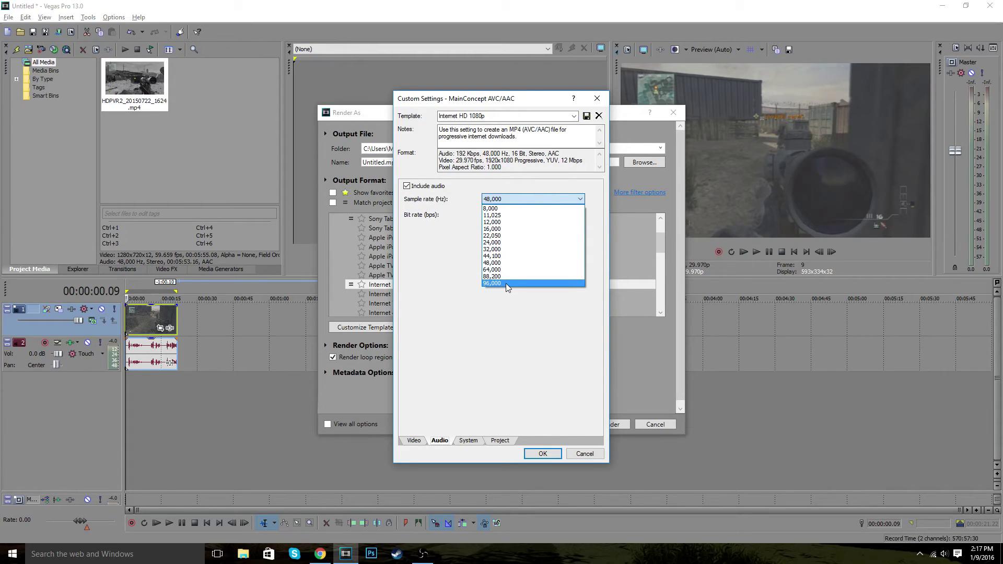
{"action": "left_click", "coordinate": [506, 283]}
{"action": "left_click", "coordinate": [518, 217]}
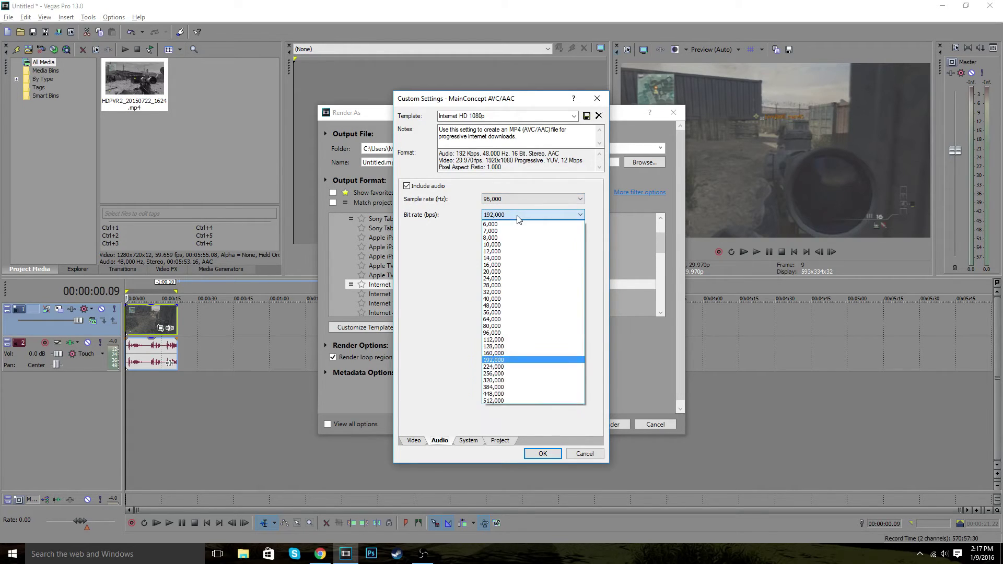
{"action": "left_click", "coordinate": [519, 218]}
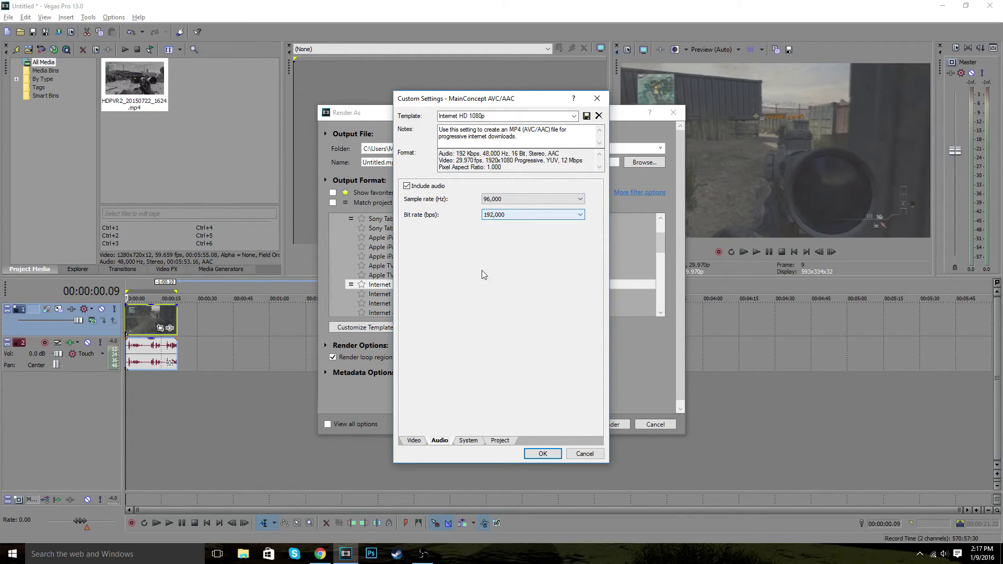
Recheck GPU availability, set video rendering quality to Best, and apply the template settings
{"action": "left_click", "coordinate": [468, 440]}
{"action": "left_click", "coordinate": [433, 219]}
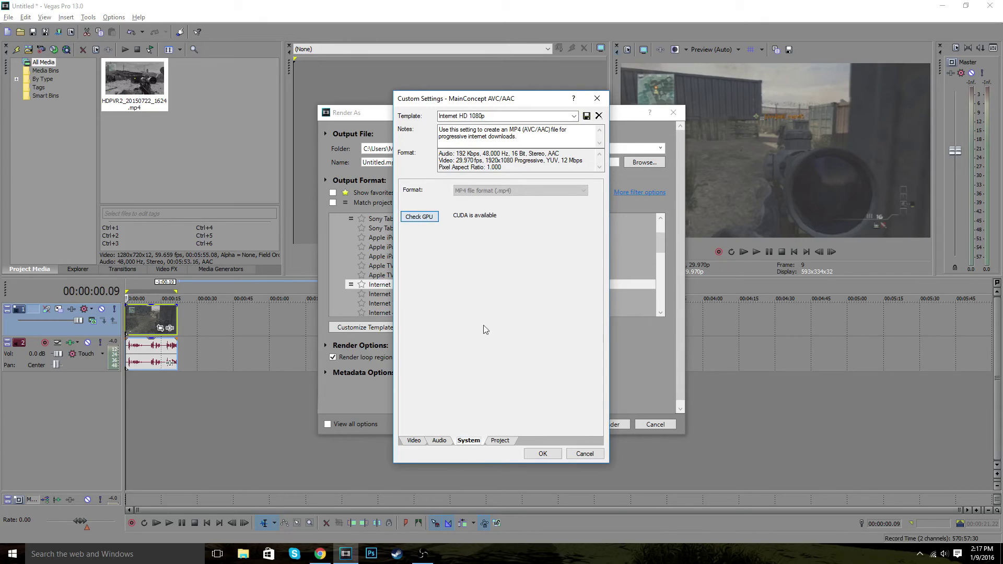
{"action": "left_click", "coordinate": [500, 441]}
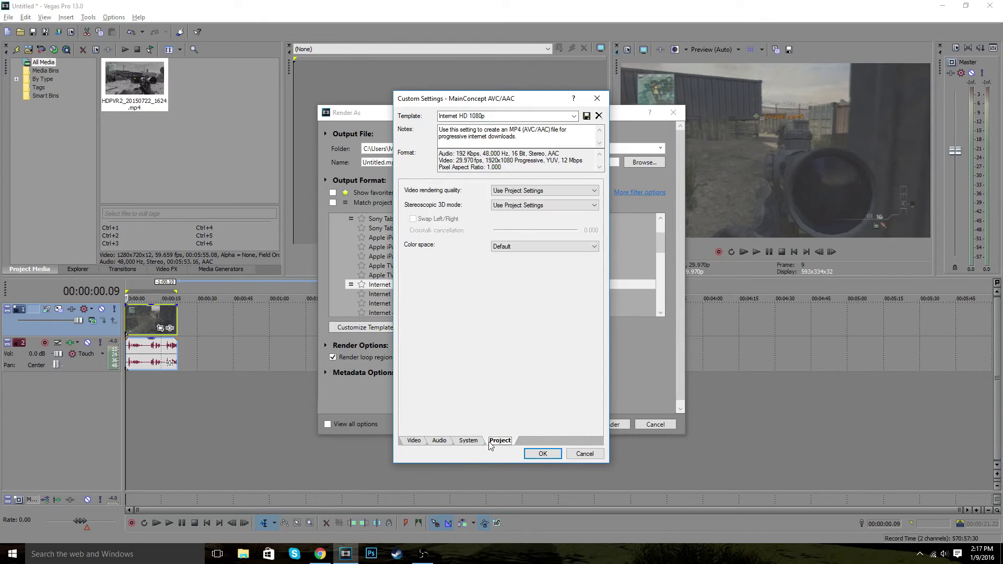
{"action": "left_click", "coordinate": [520, 192]}
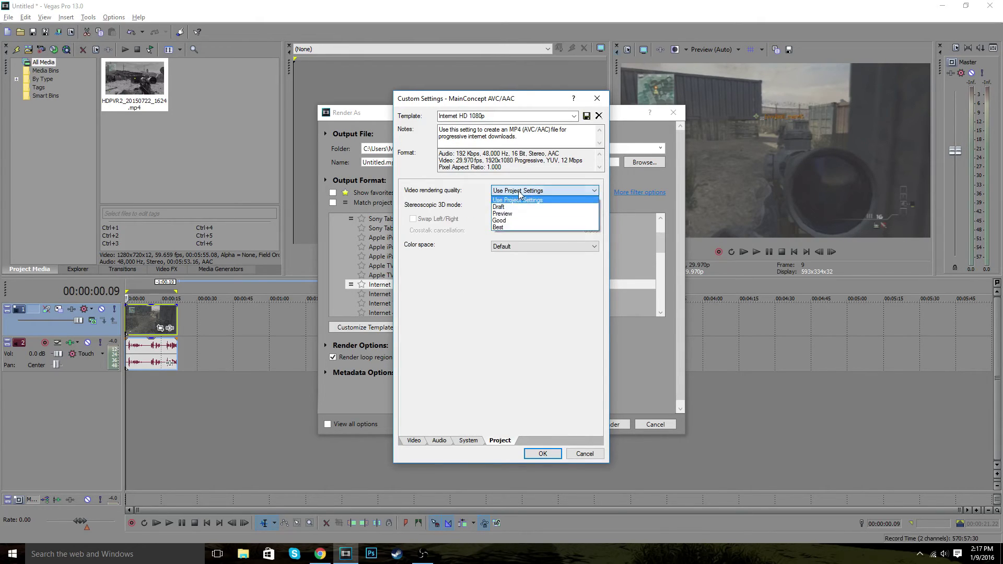
{"action": "left_click", "coordinate": [500, 227]}
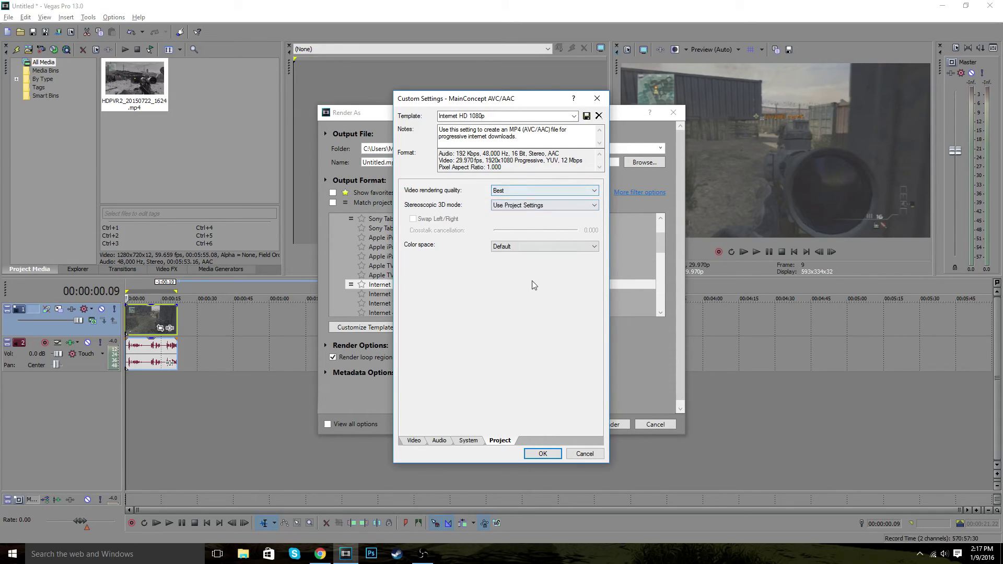
{"action": "left_click", "coordinate": [550, 457]}
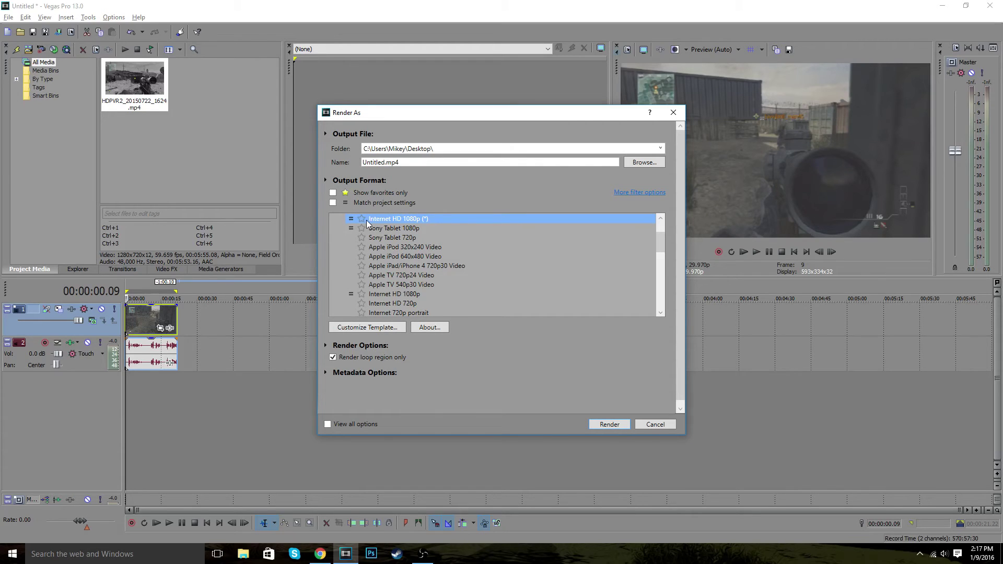
Save the customized settings as a new template named 'Yotube 1080p' and star it as a favorite
{"action": "left_click", "coordinate": [371, 327]}
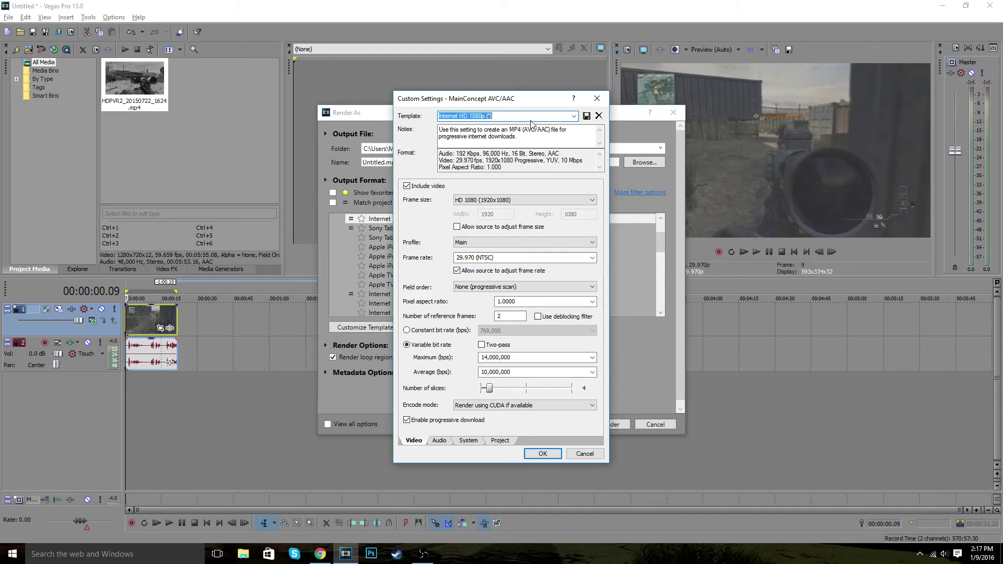
{"action": "type", "text": "Yotube 1080p"}
{"action": "left_click", "coordinate": [586, 119]}
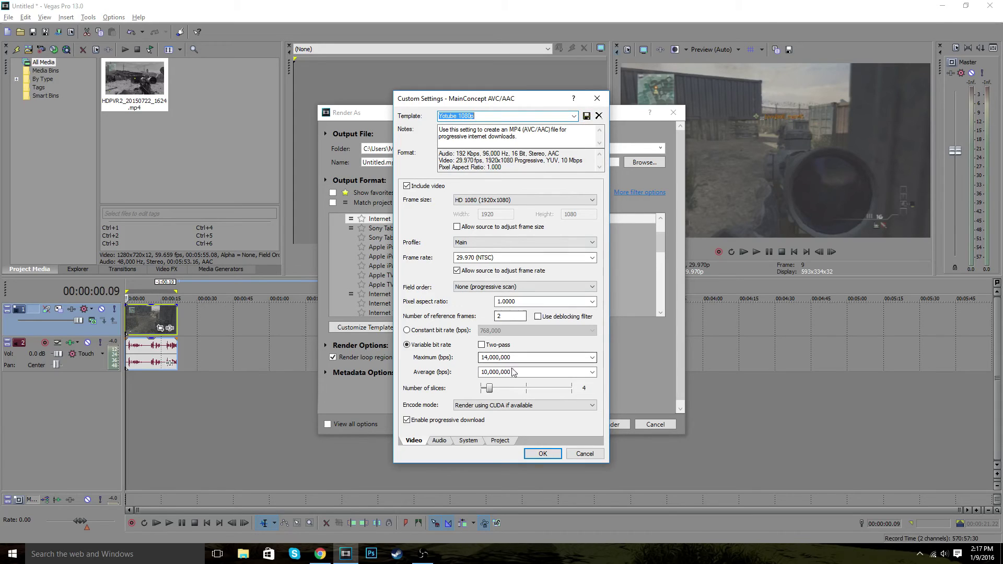
{"action": "left_click", "coordinate": [532, 453]}
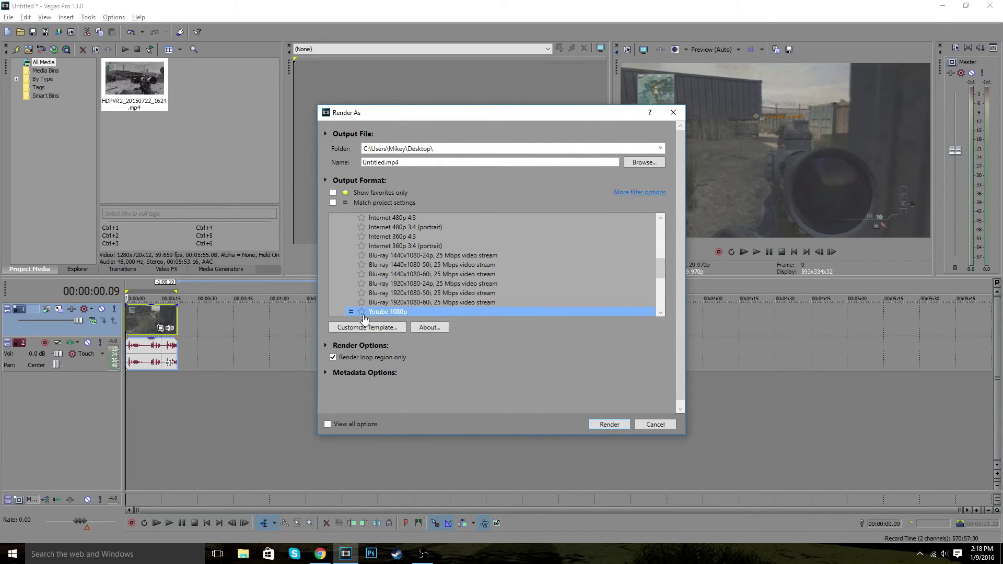
{"action": "left_click", "coordinate": [362, 314]}
Show favorites only, render the project to Untitled.mp4 with Yotube 1080p, and play it back
{"action": "scroll", "coordinate": [662, 218], "scroll_direction": "up", "scroll_amount": 7}
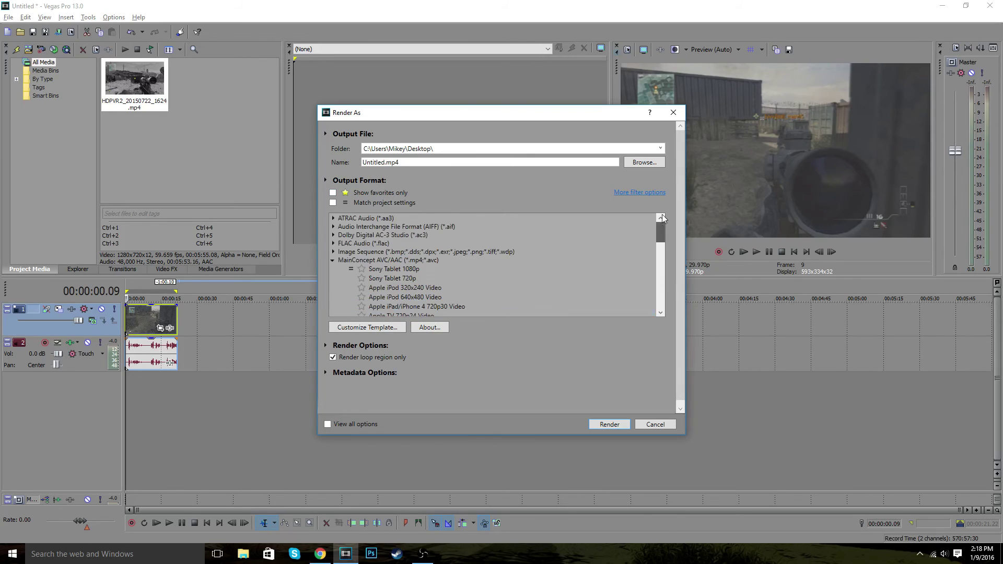
{"action": "left_click", "coordinate": [333, 194]}
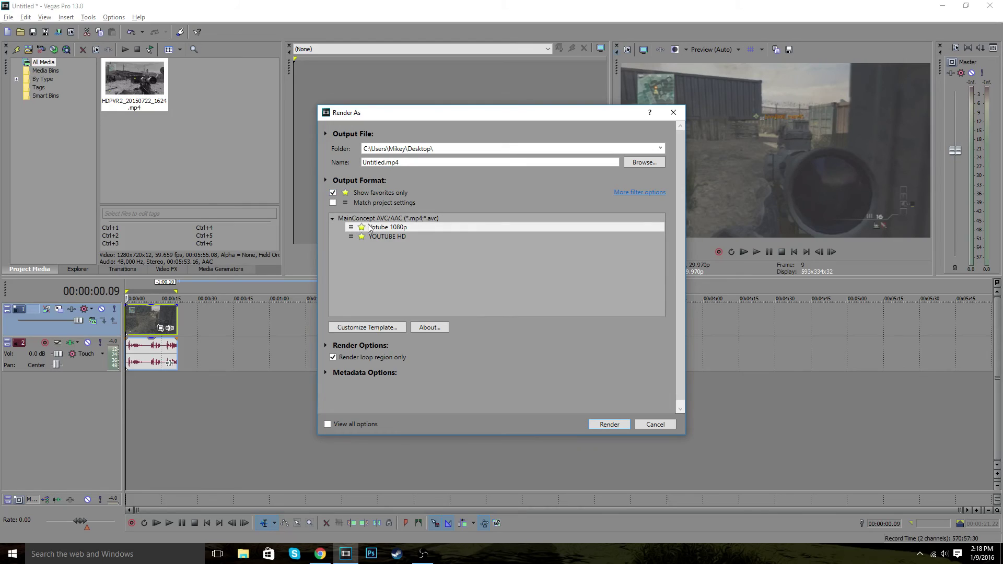
{"action": "left_click", "coordinate": [390, 237]}
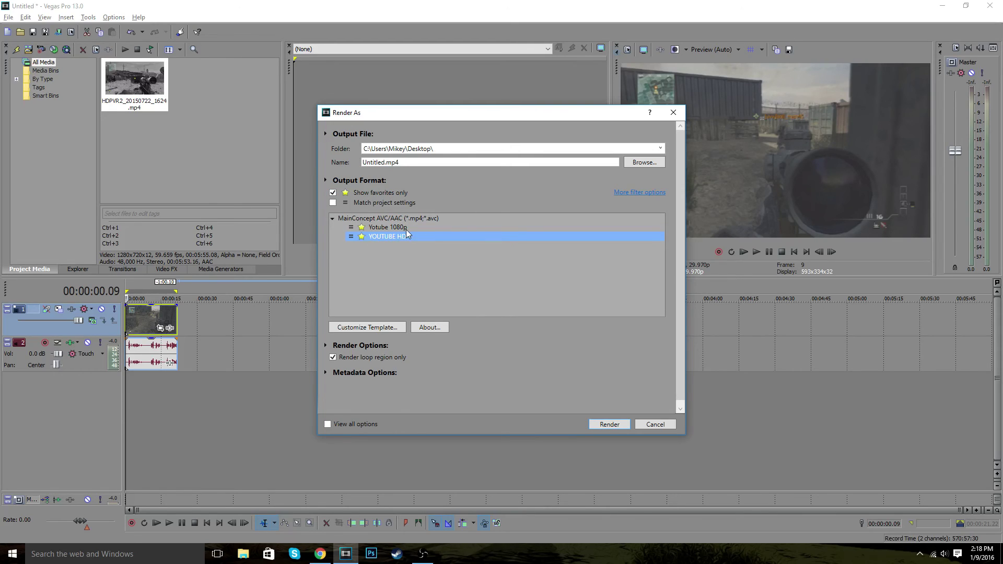
{"action": "left_click", "coordinate": [406, 229]}
{"action": "left_click", "coordinate": [612, 425]}
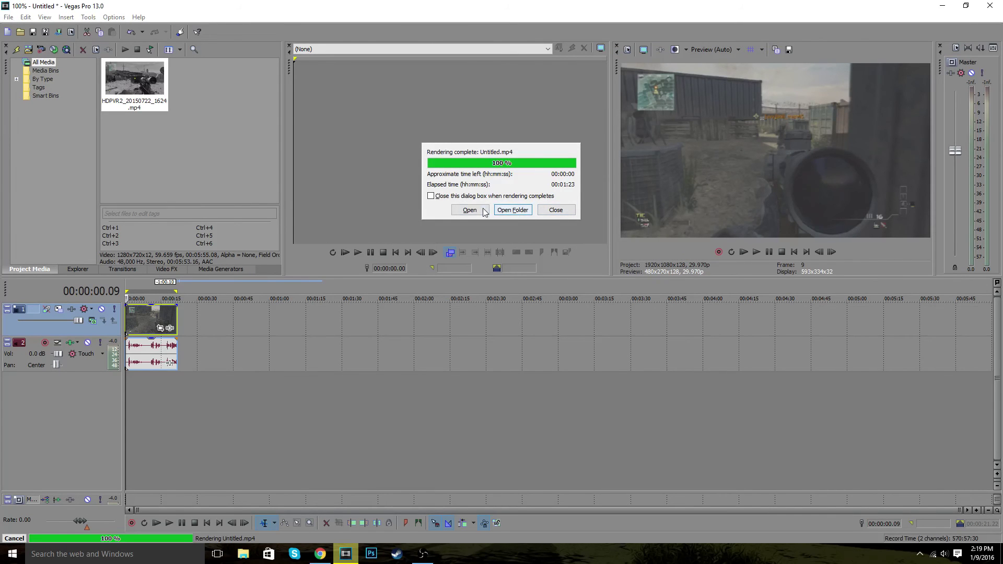
{"action": "left_click", "coordinate": [470, 210]}
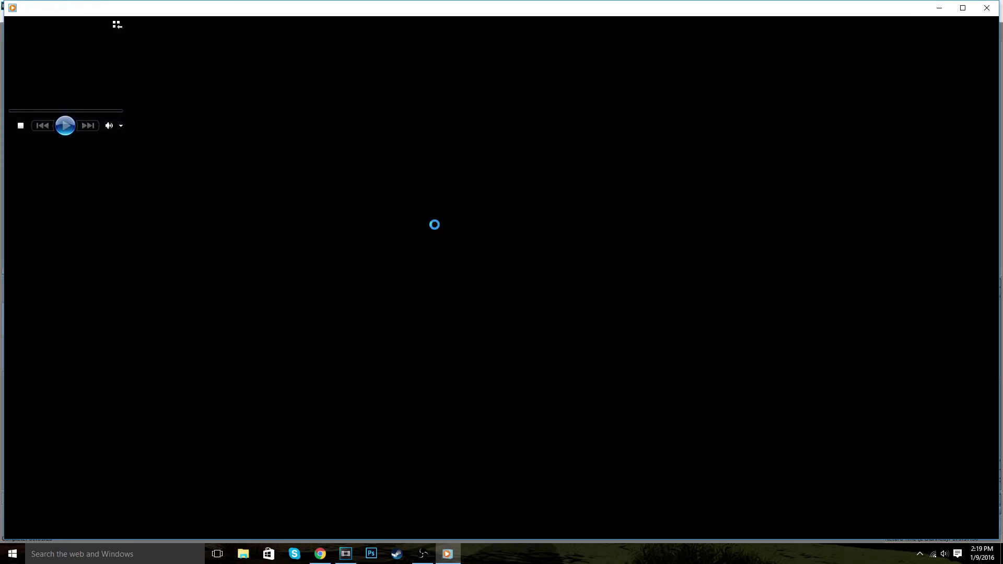